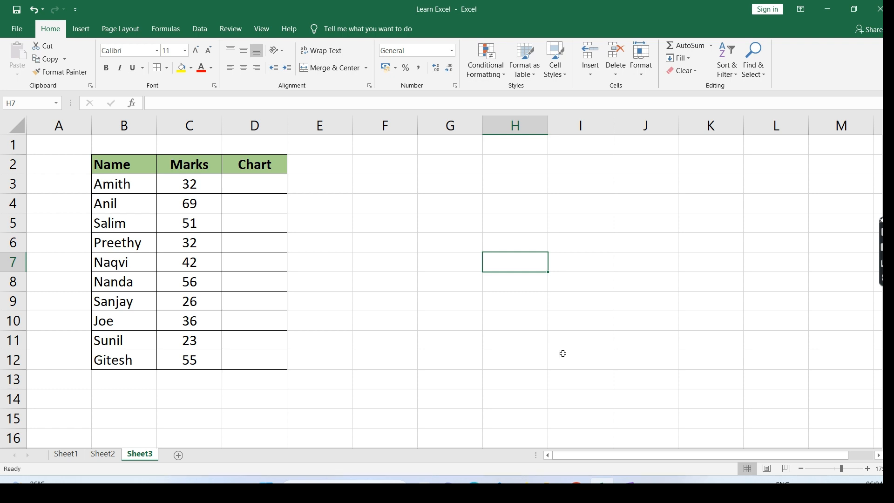
{"action": "left_click", "coordinate": [118, 164]}
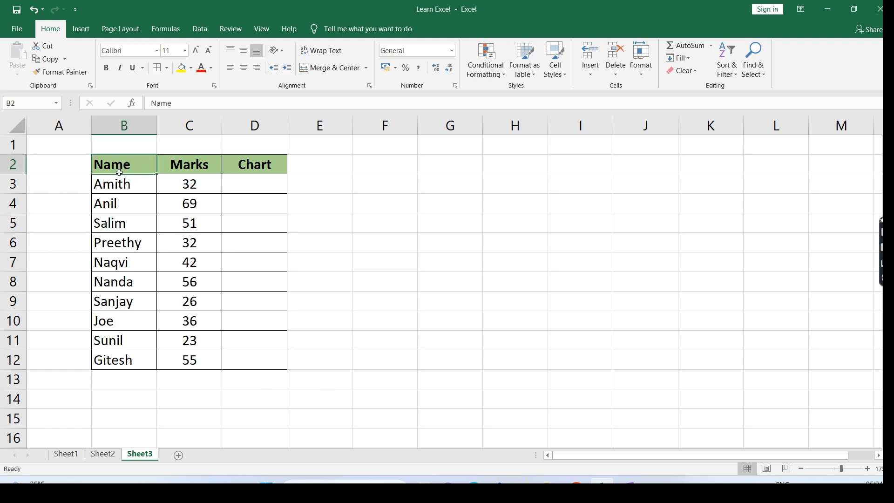
{"action": "left_click", "coordinate": [190, 166]}
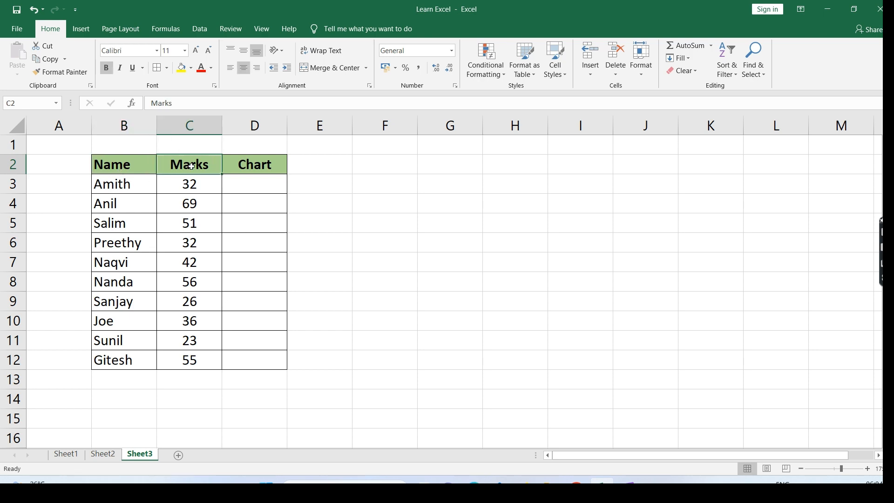
{"action": "left_click", "coordinate": [248, 165]}
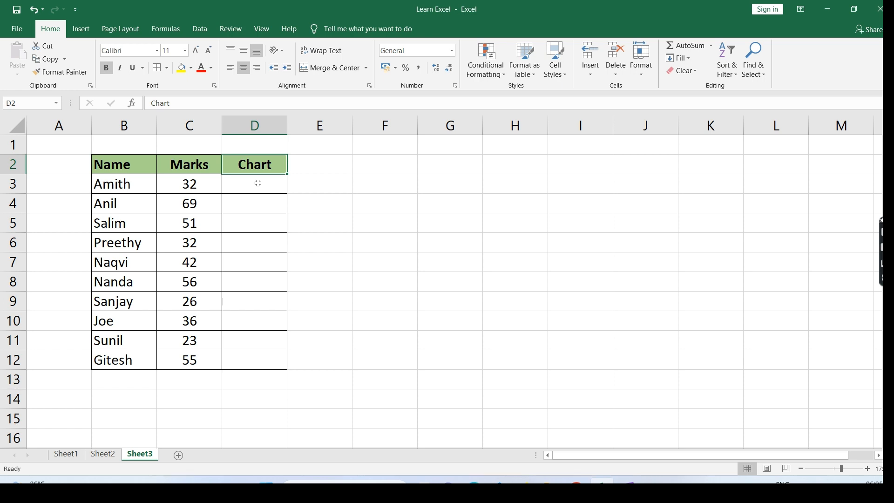
{"action": "left_click", "coordinate": [258, 183]}
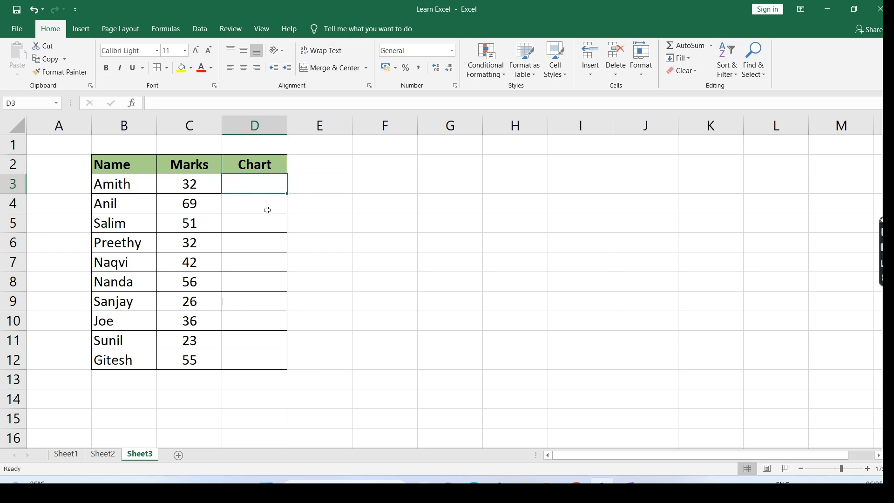
{"action": "left_click", "coordinate": [252, 207]}
Step: Enter the formula =REPT("|",C3) in cell D3 and fill it down the Chart column to D12
{"action": "left_click", "coordinate": [247, 188]}
{"action": "type", "text": "="}
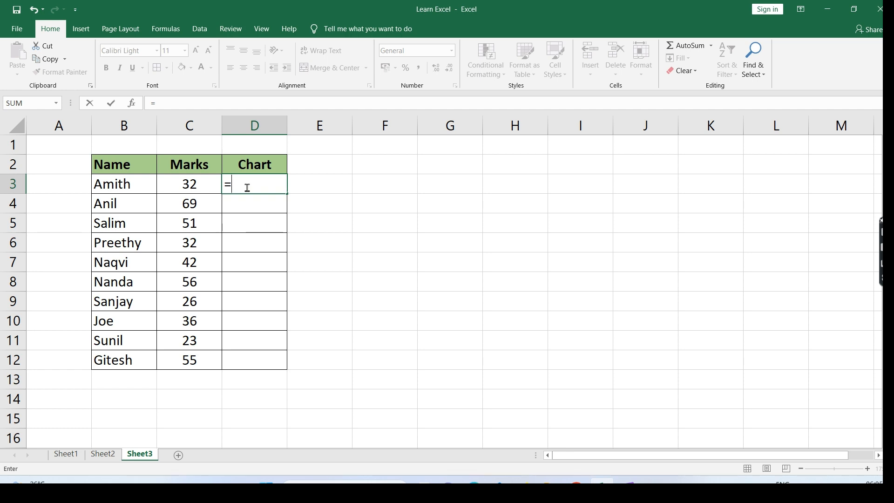
{"action": "type", "text": "rept"}
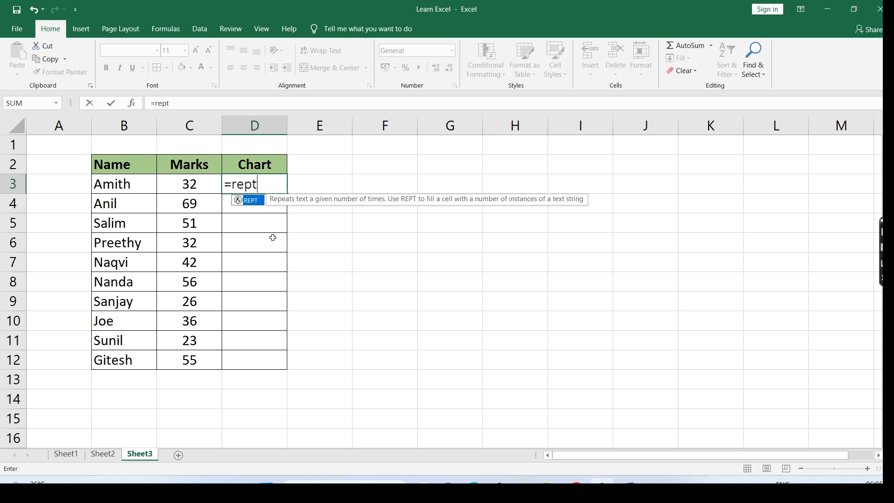
{"action": "type", "text": "("}
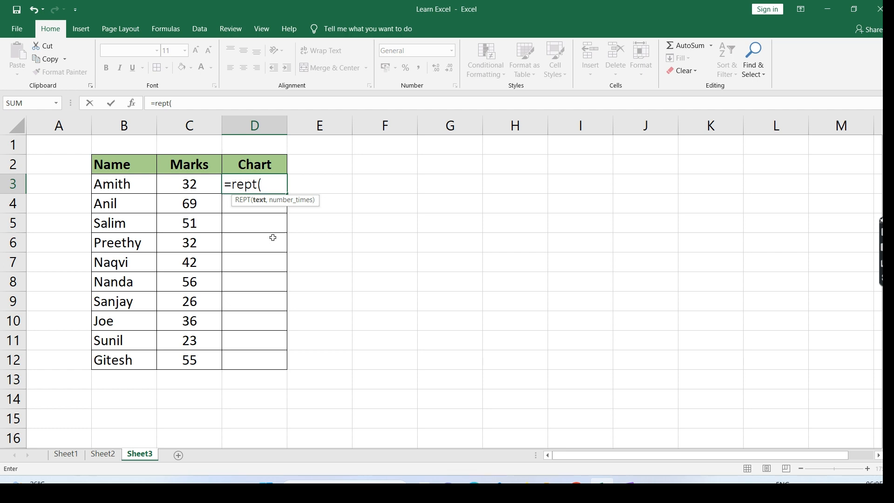
{"action": "type", "text": "\""}
{"action": "type", "text": "|\","}
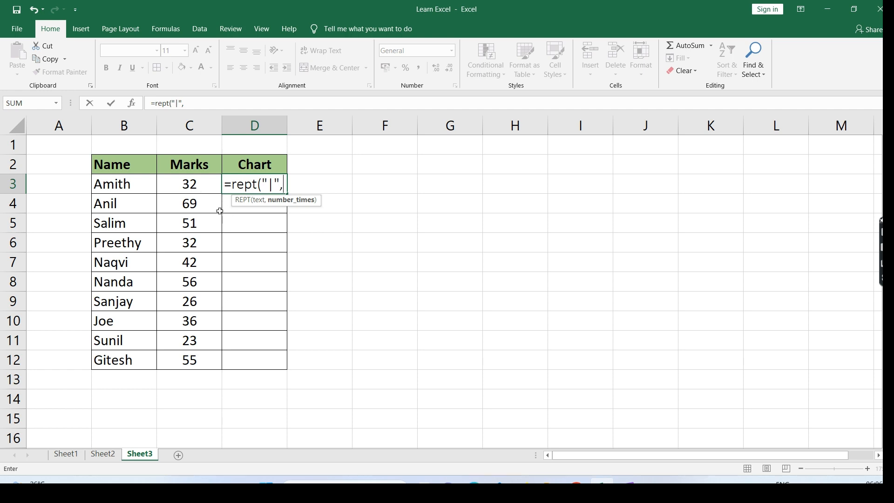
{"action": "left_click", "coordinate": [199, 186]}
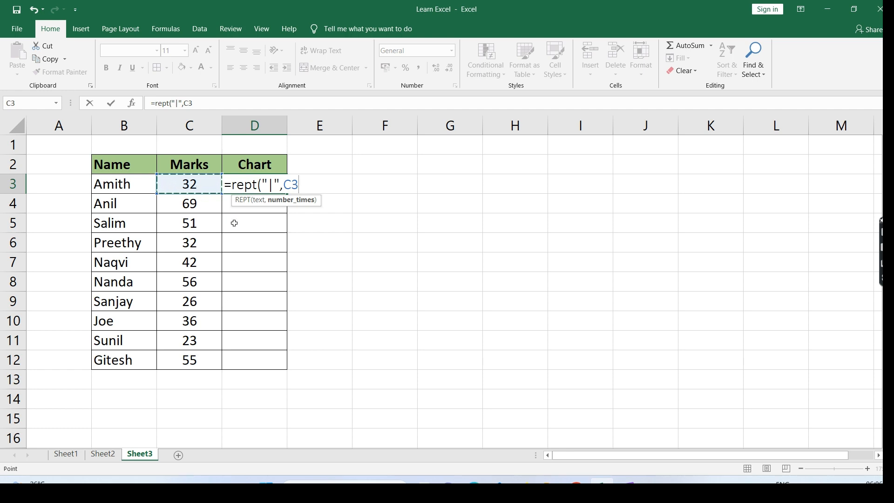
{"action": "key", "text": "Return"}
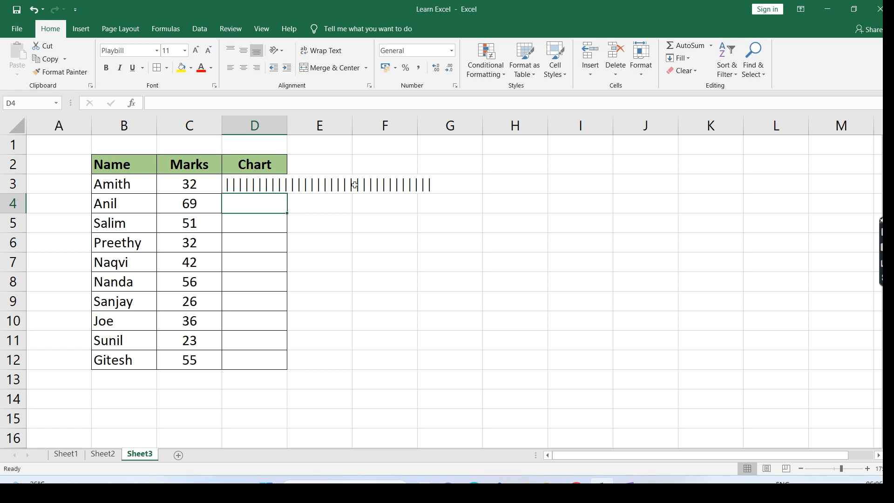
{"action": "left_click", "coordinate": [283, 184]}
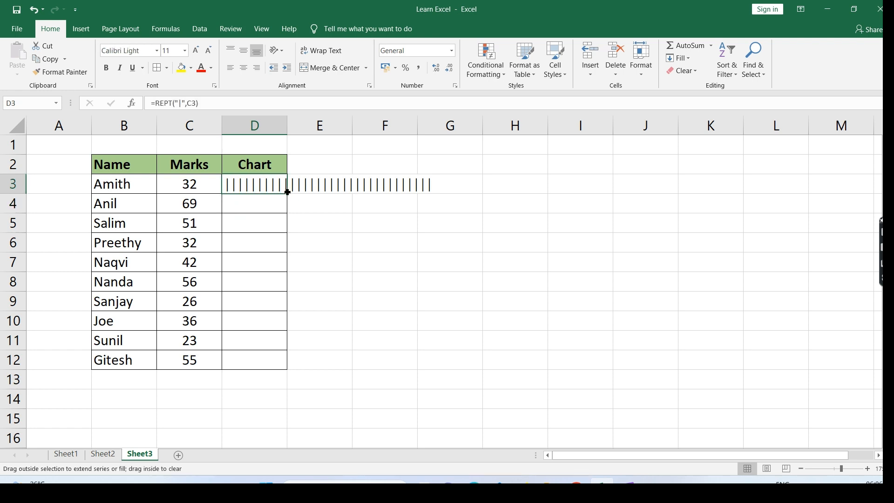
{"action": "left_click_drag", "start_coordinate": [287, 192], "coordinate": [276, 361]}
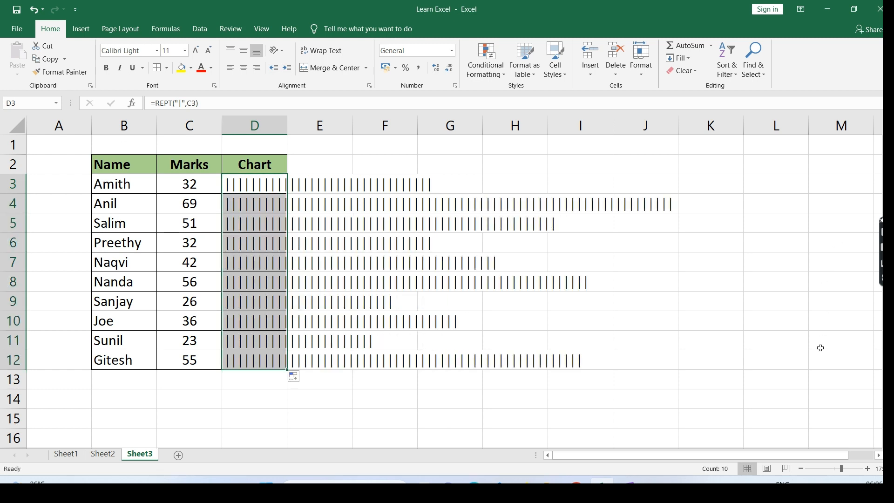
Step: Set the font of cell D3 to Playbill so its repeated characters form a solid bar
{"action": "left_click", "coordinate": [251, 189]}
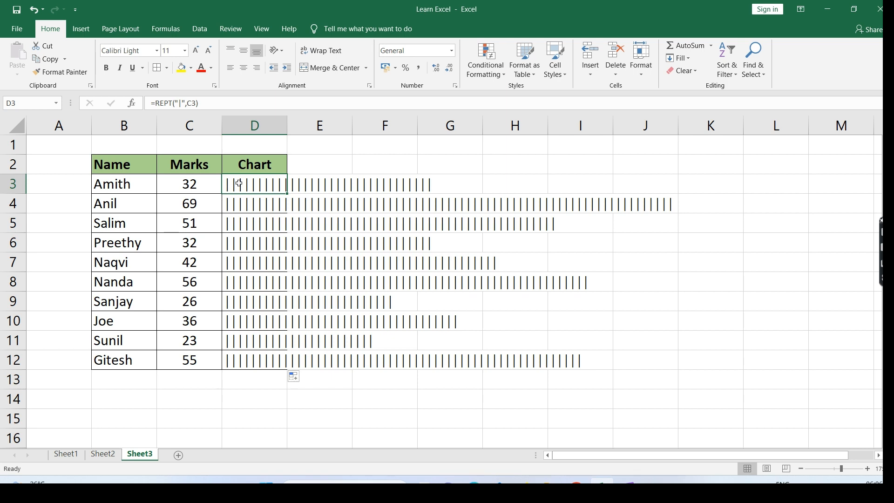
{"action": "left_click", "coordinate": [156, 51]}
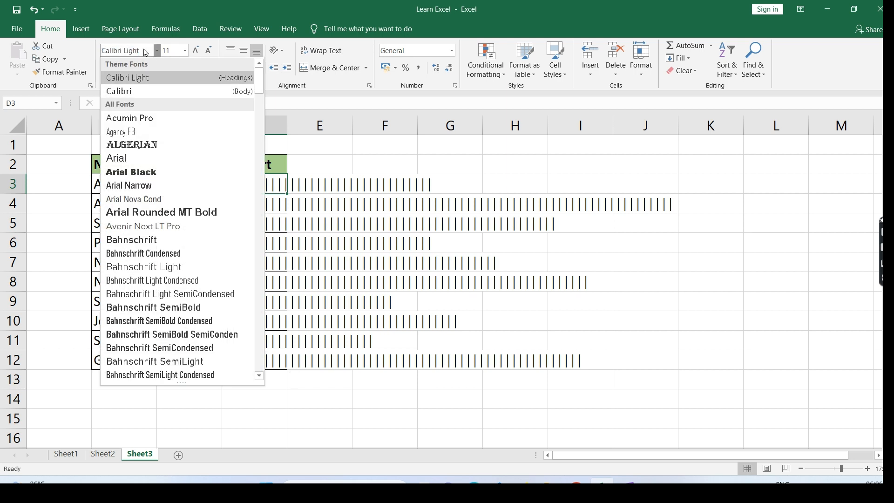
{"action": "left_click", "coordinate": [134, 50]}
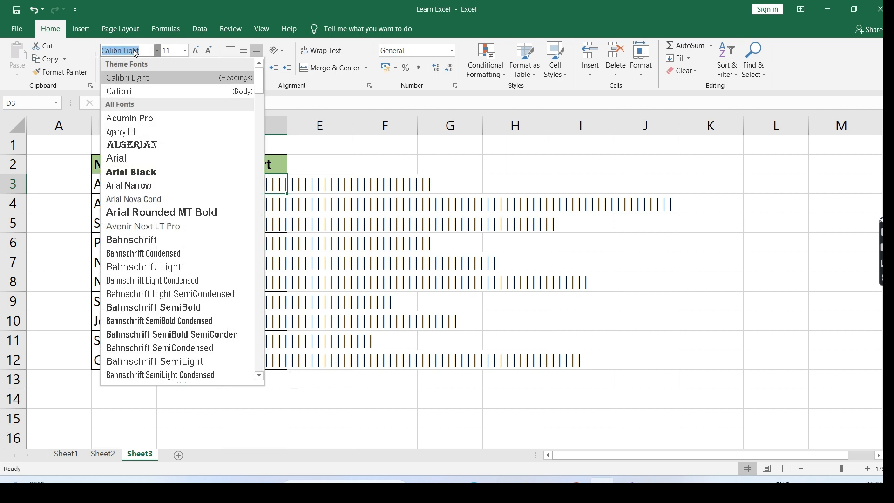
{"action": "type", "text": "Pla"}
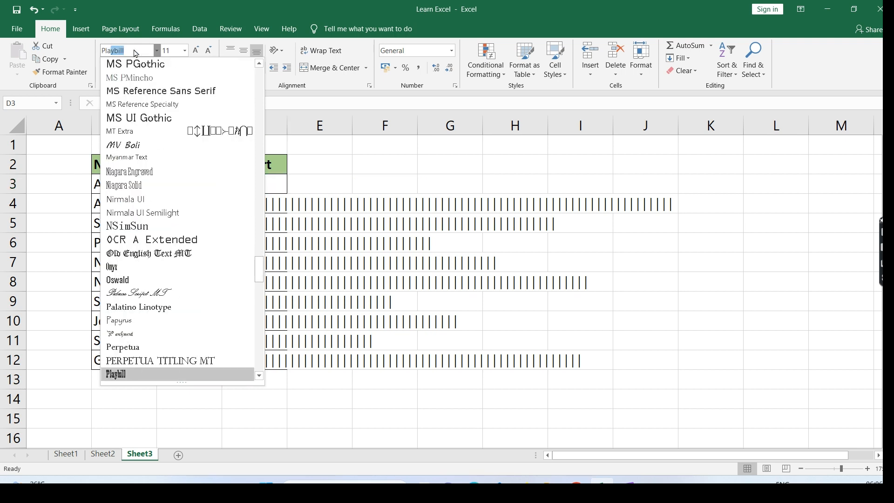
{"action": "type", "text": "ybill"}
{"action": "key", "text": "Return"}
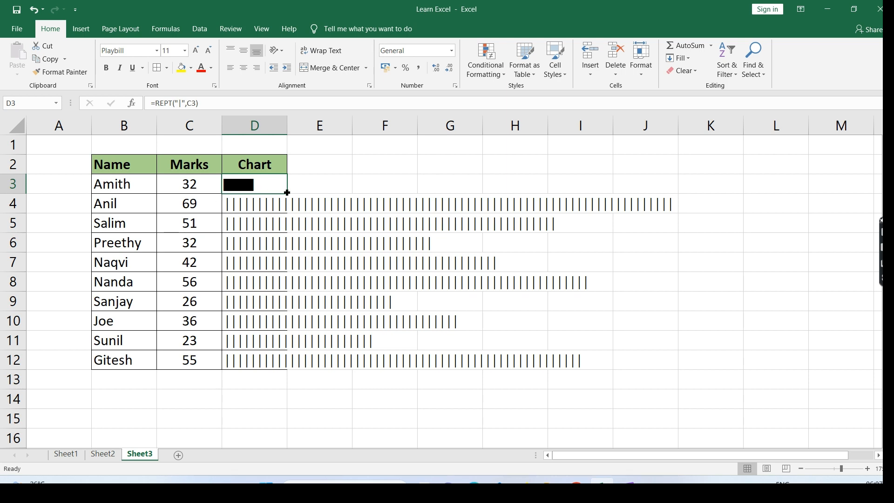
Step: Fill D3 with its Playbill font down to D12 and widen column D slightly to fit the longest bar
{"action": "left_click_drag", "start_coordinate": [286, 192], "coordinate": [286, 193]}
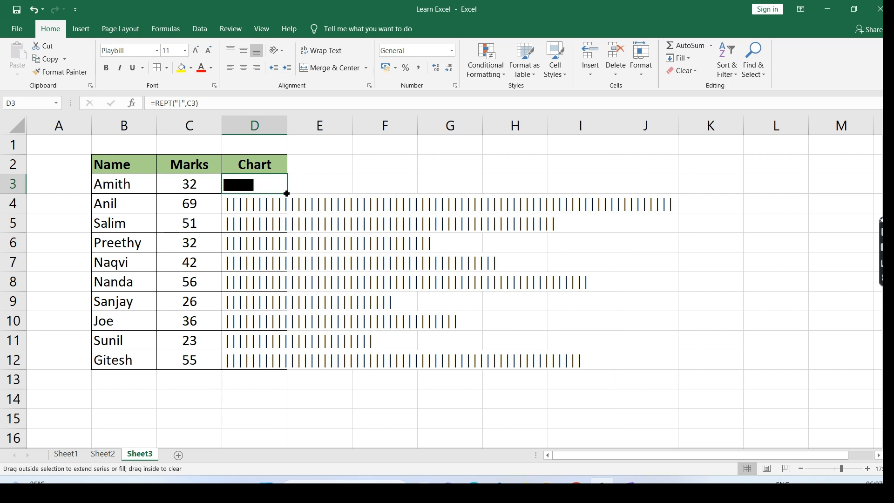
{"action": "left_click_drag", "start_coordinate": [287, 192], "coordinate": [284, 366]}
{"action": "left_click", "coordinate": [447, 279]}
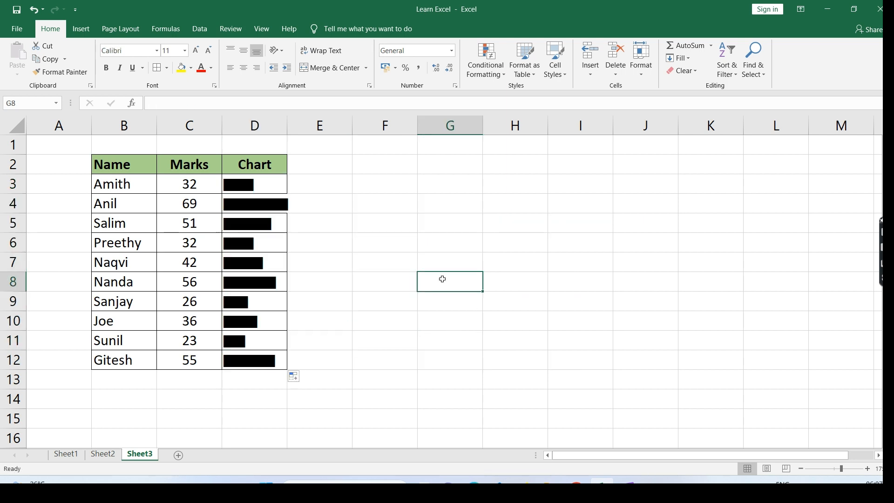
{"action": "left_click_drag", "start_coordinate": [287, 122], "coordinate": [295, 120]}
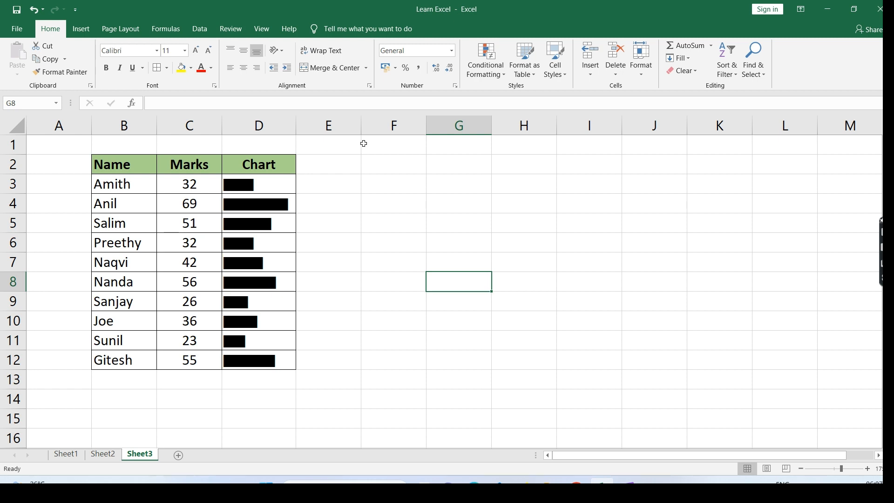
Step: Change the mark in cell C5 to 23 to test the in-cell chart
{"action": "left_click", "coordinate": [182, 226]}
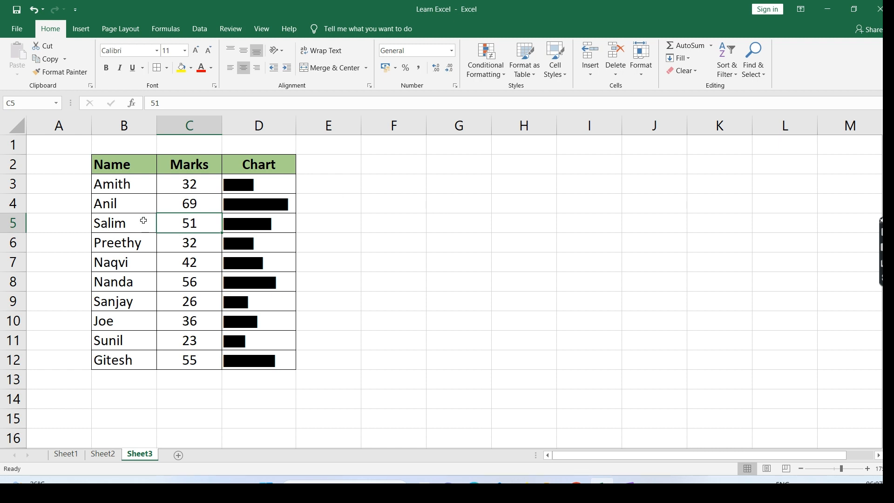
{"action": "left_click_drag", "start_coordinate": [146, 219], "coordinate": [175, 217]}
{"action": "left_click", "coordinate": [205, 222]}
{"action": "type", "text": "23"}
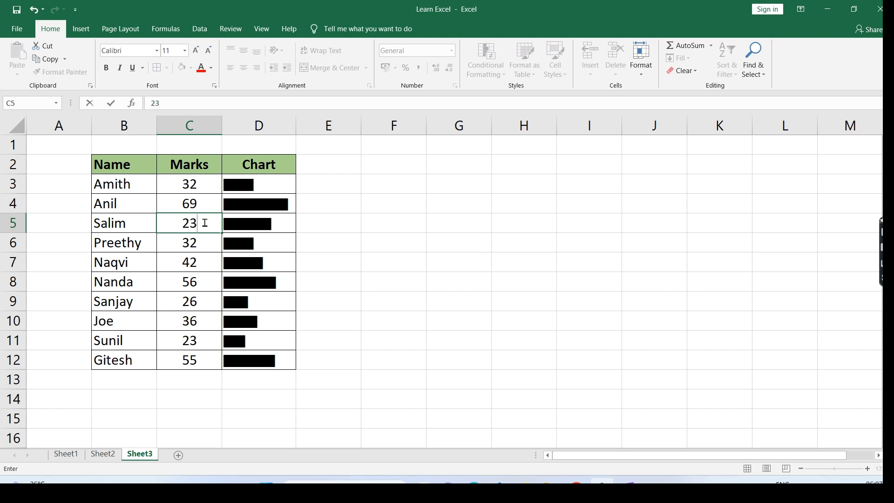
{"action": "key", "text": "ctrl+Return"}
{"action": "key", "text": "Return"}
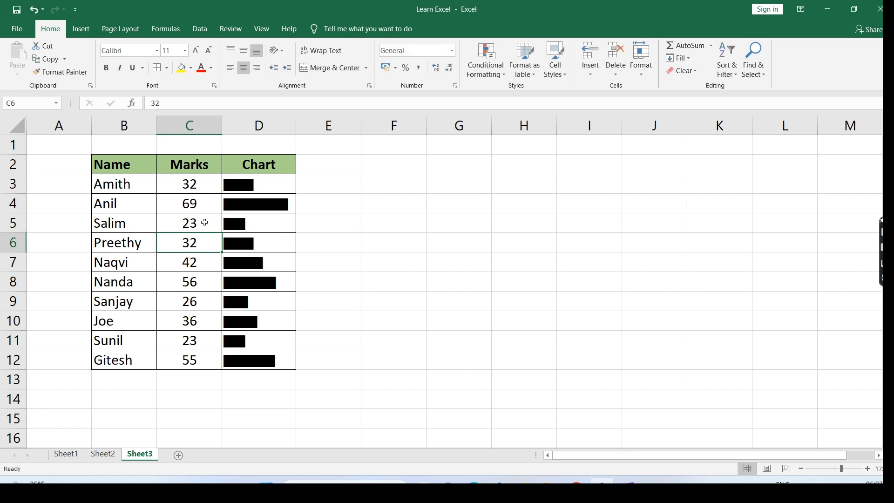
Step: Change the mark in cell C6 to 80
{"action": "type", "text": "80"}
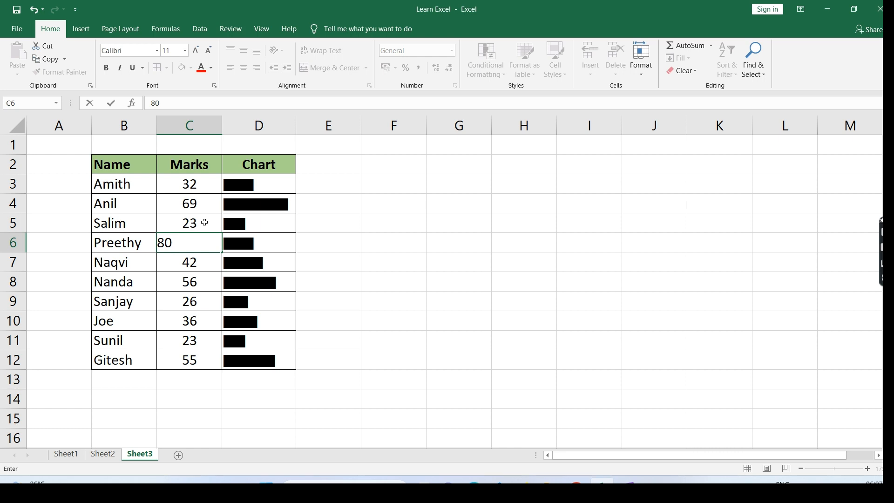
{"action": "key", "text": "Return"}
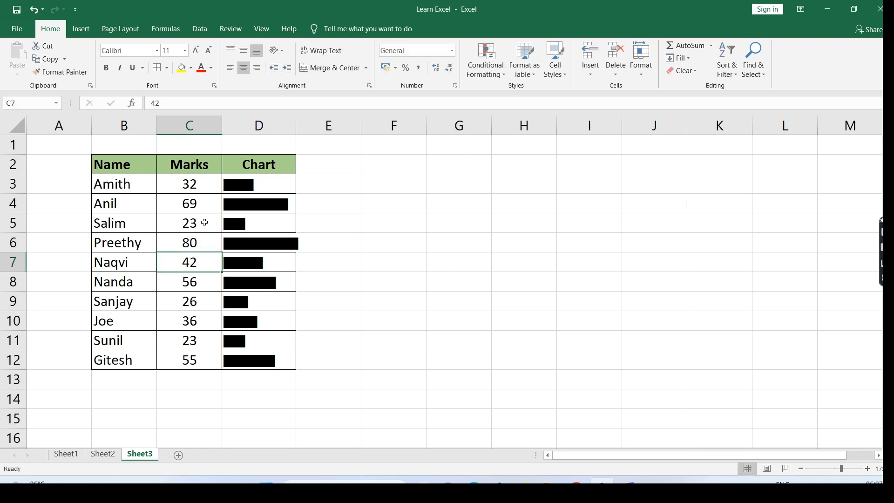
Step: Set the mark in cell C6 to 60
{"action": "left_click", "coordinate": [177, 242]}
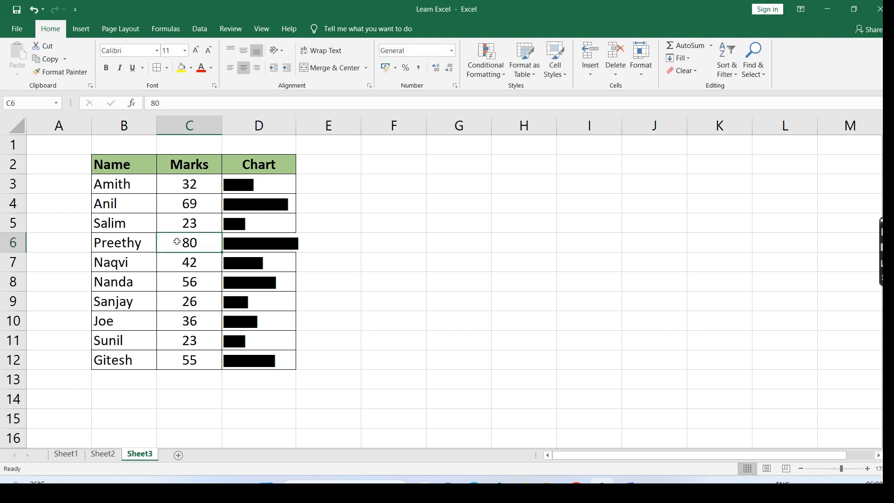
{"action": "type", "text": "60"}
{"action": "key", "text": "Return"}
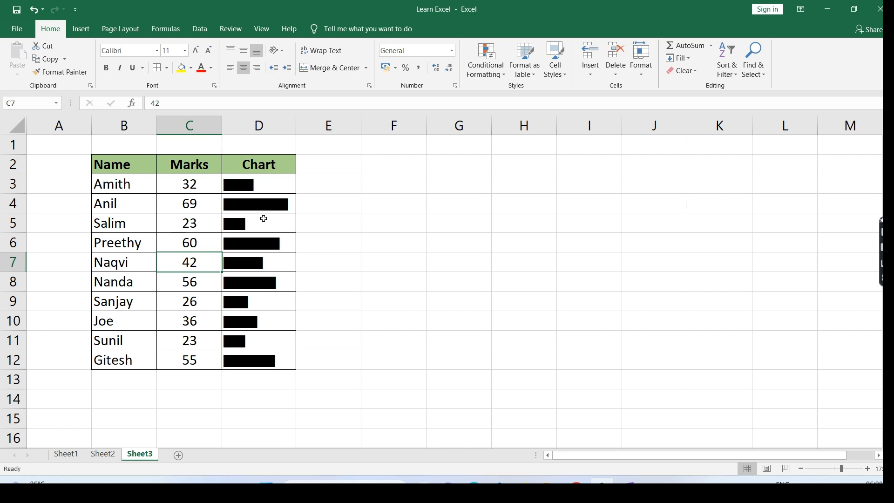
Step: Select the first bar cell of the Chart column, D3
{"action": "left_click", "coordinate": [264, 186]}
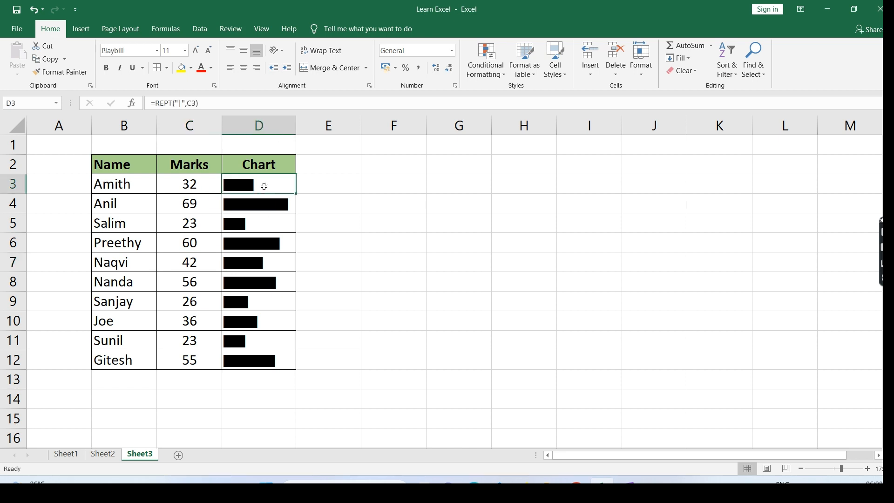